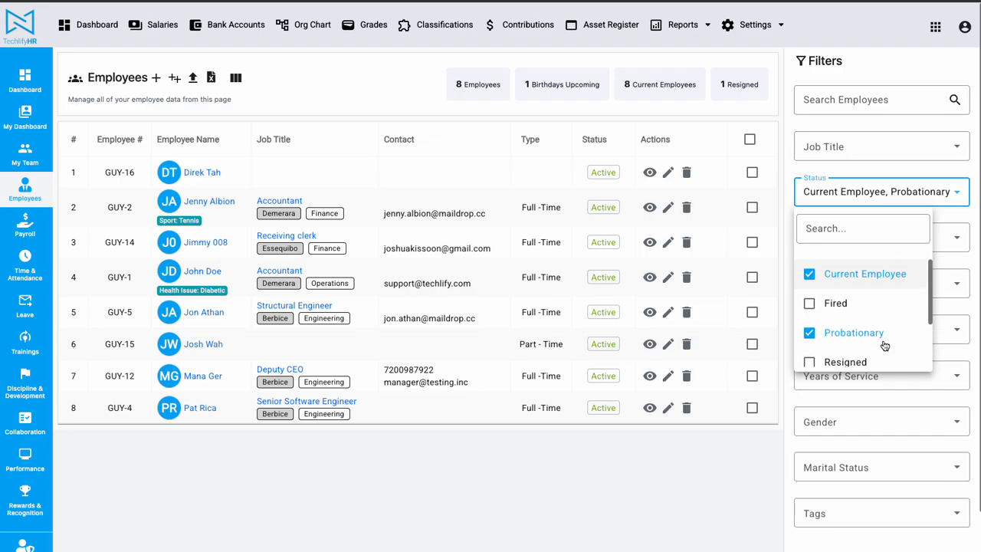
Add Fired and Resigned to the employee list's status filter.
click(825, 308)
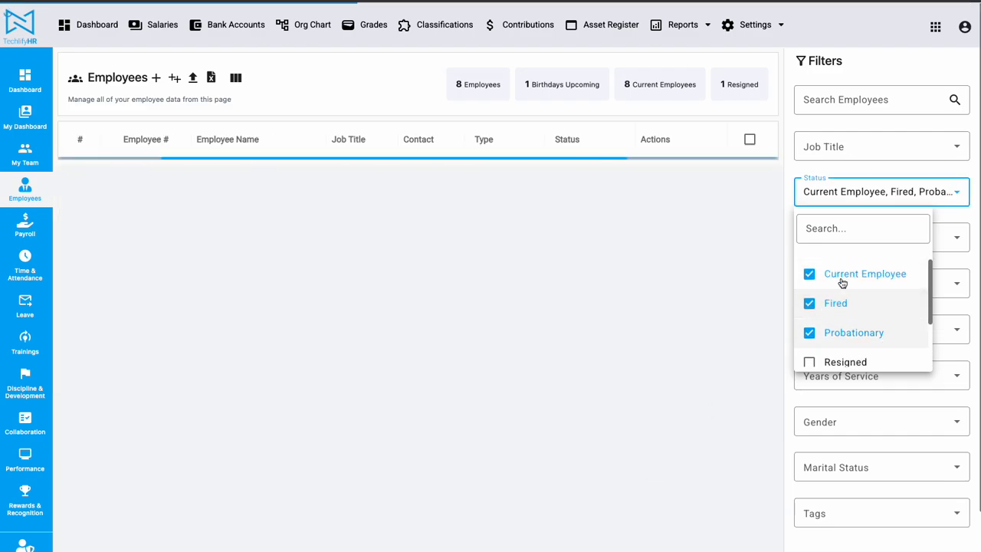
scroll(851, 321, down, 1)
click(846, 321)
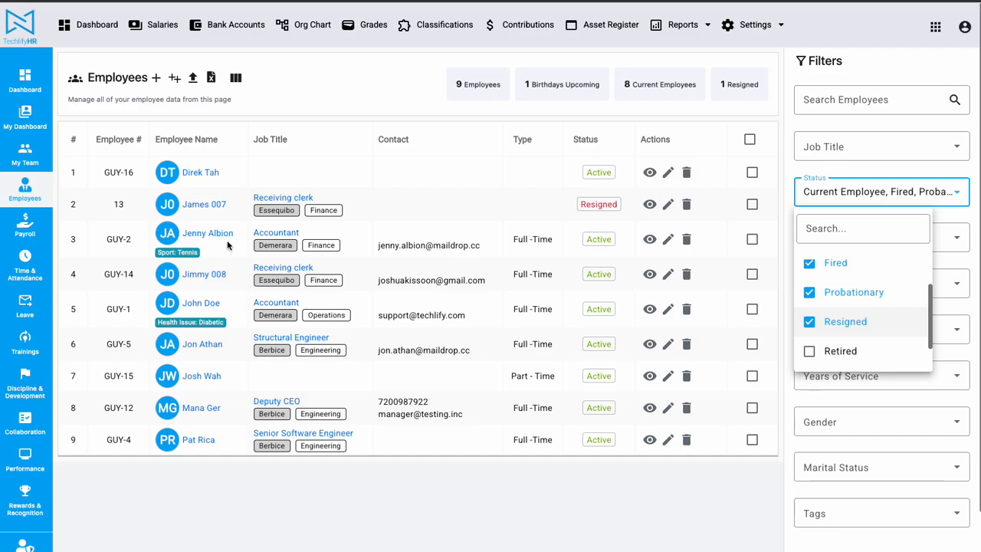
click(307, 186)
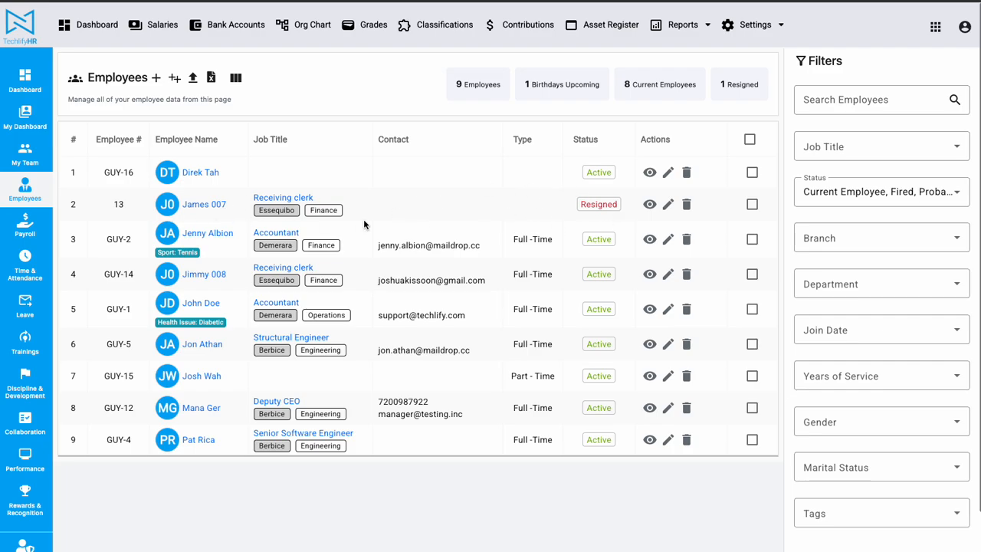
click(861, 192)
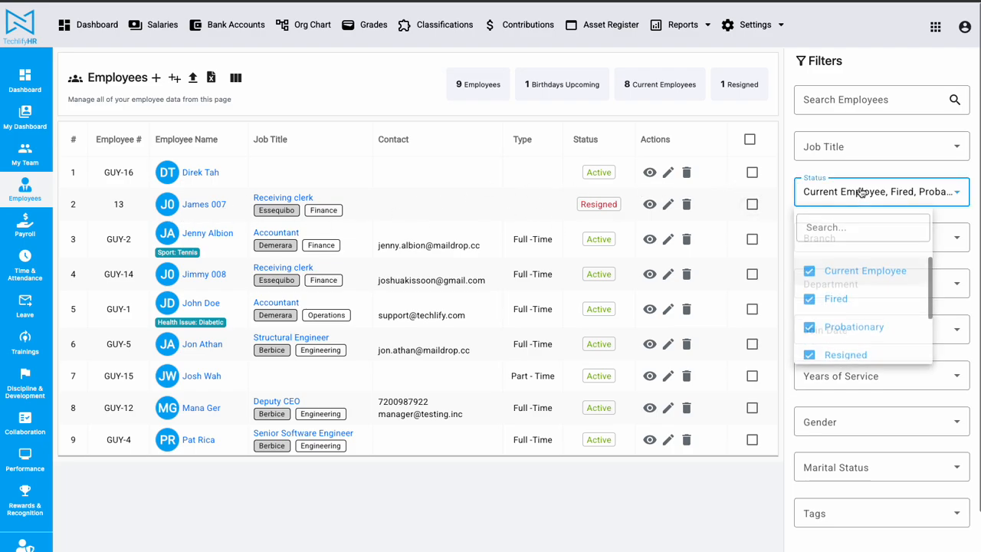
click(635, 465)
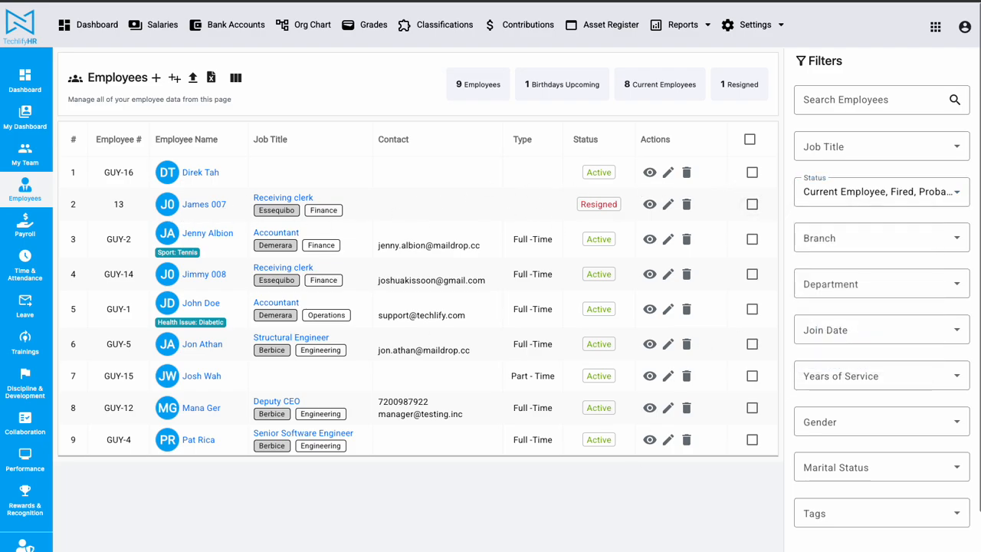
Reopen the employee list with its default filters and review the options in the status filter.
click(25, 153)
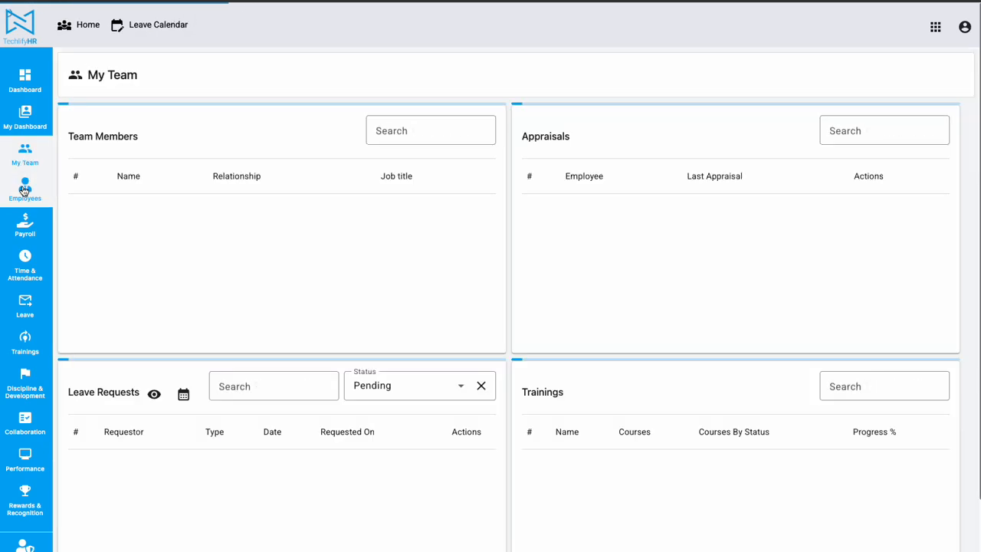
click(24, 189)
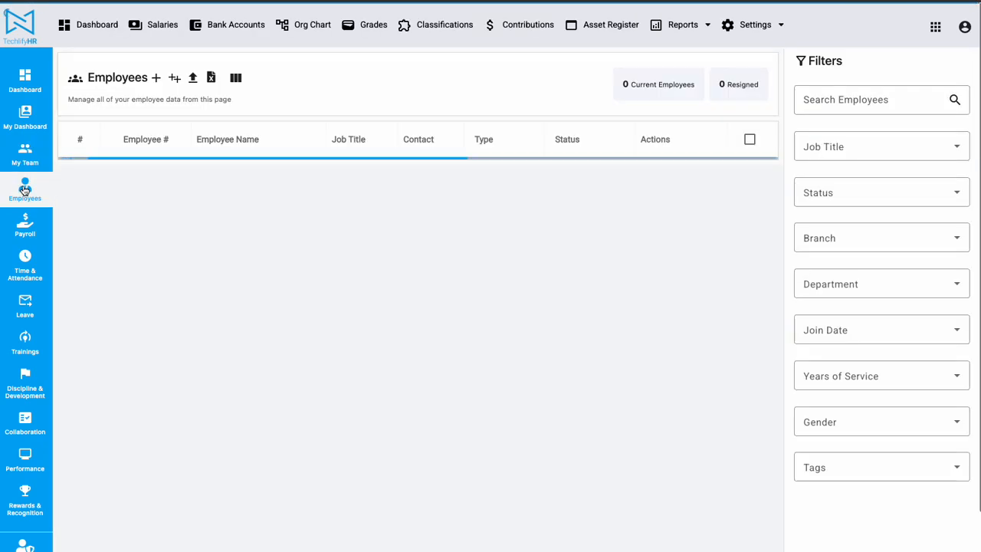
click(897, 193)
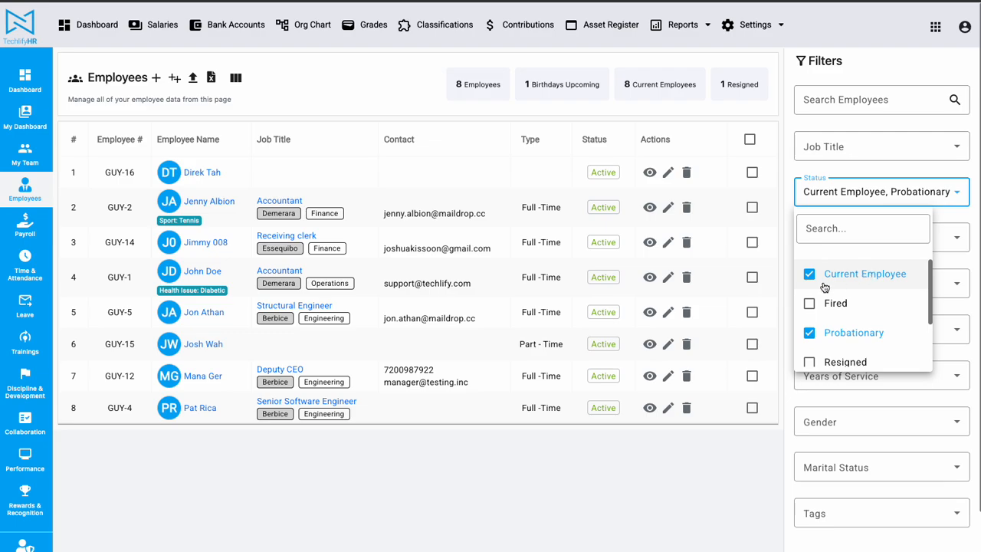
scroll(861, 317, down, 1)
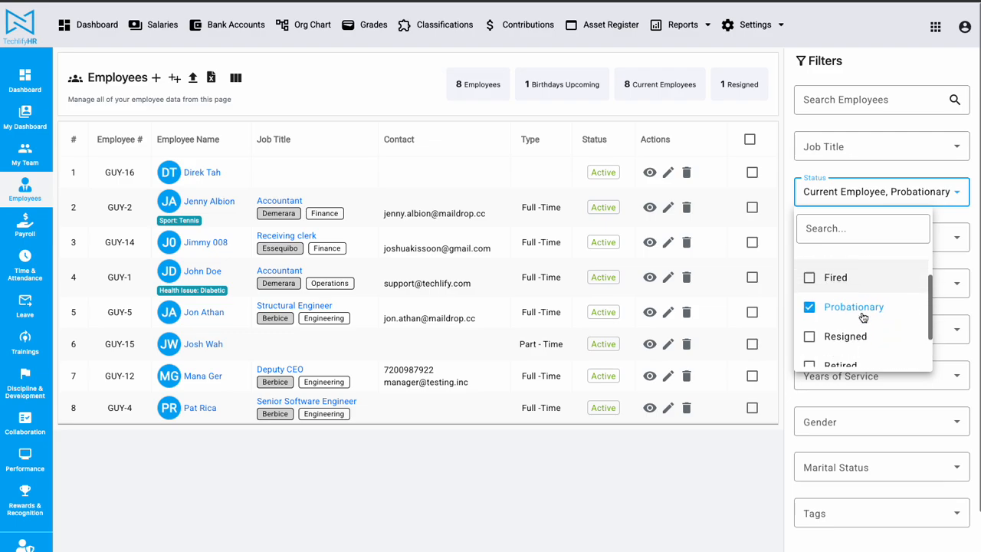
scroll(860, 317, up, 1)
click(626, 488)
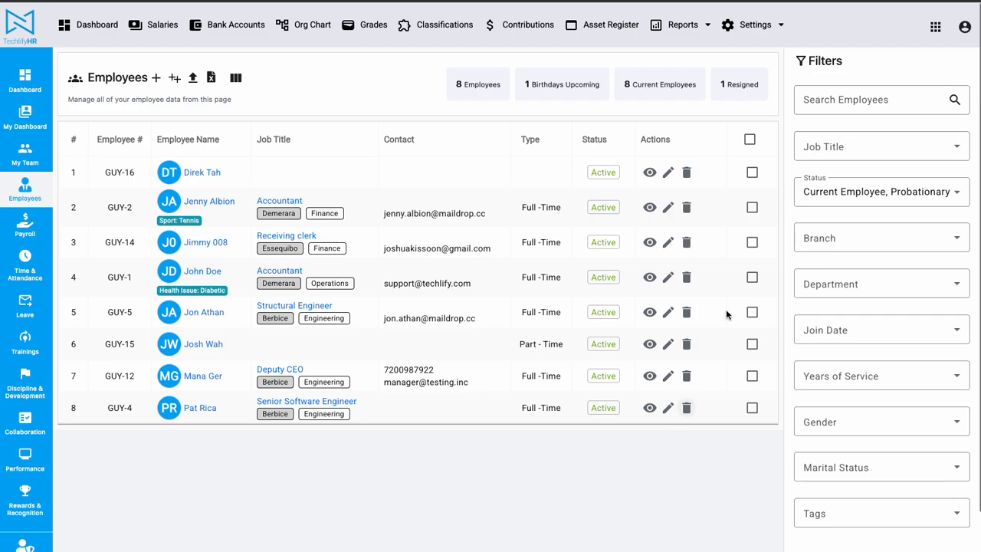
click(845, 191)
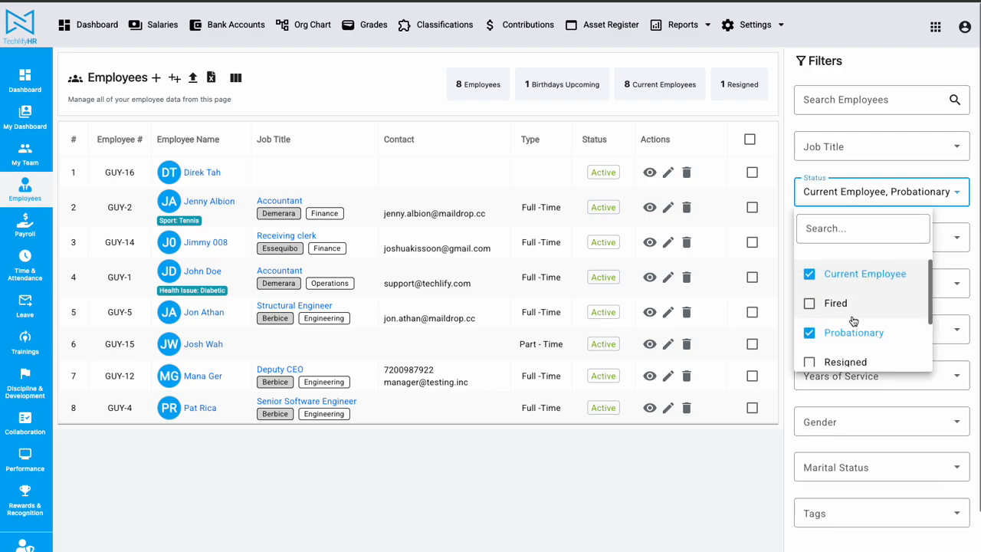
click(538, 491)
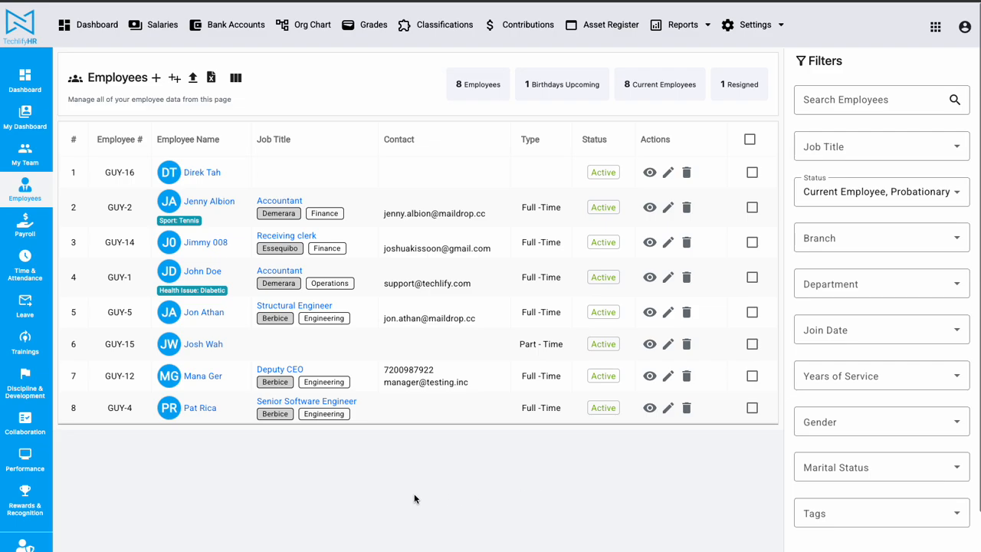
drag(244, 352, 182, 346)
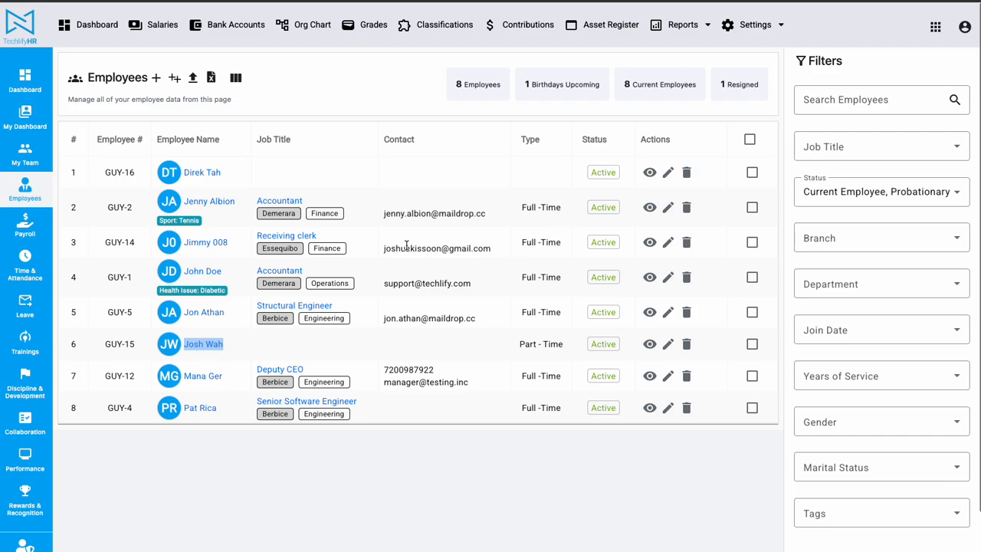
click(402, 459)
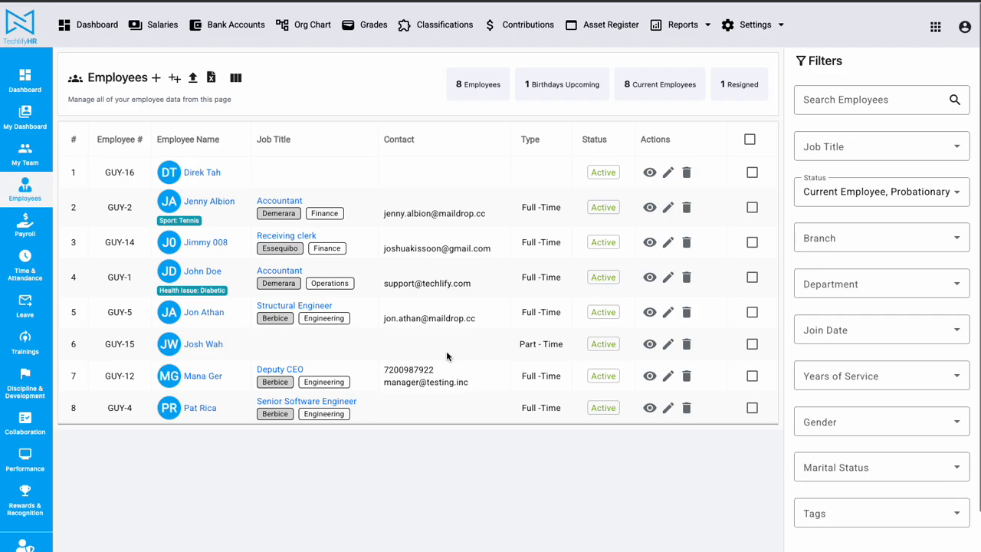
Open the Employee Statuses settings and review each status's title, description and active value.
click(747, 26)
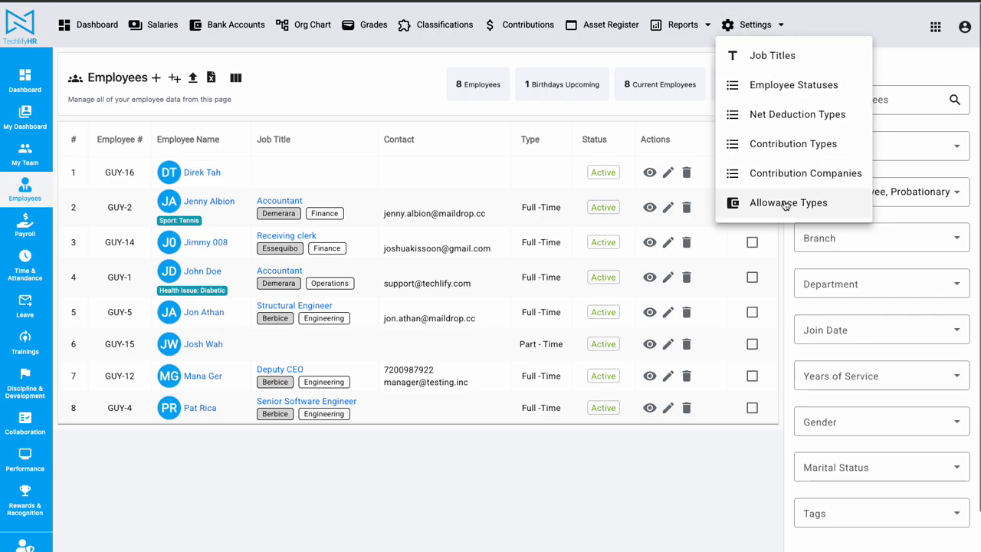
click(796, 88)
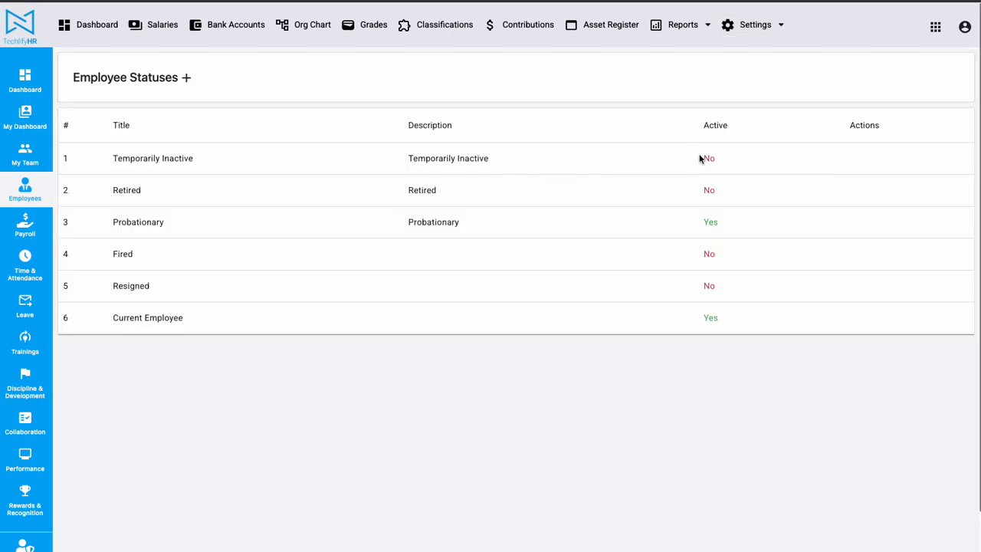
drag(113, 158, 789, 327)
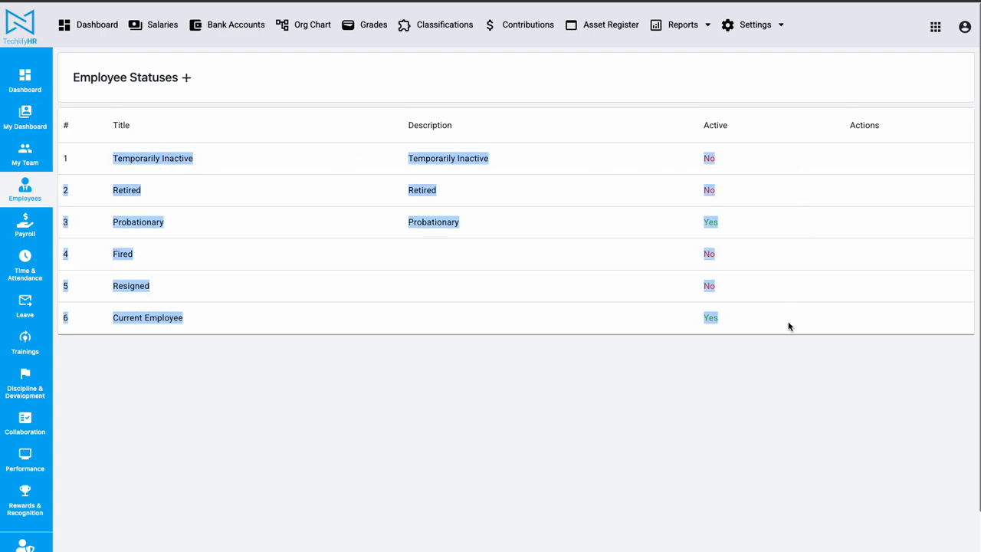
click(755, 395)
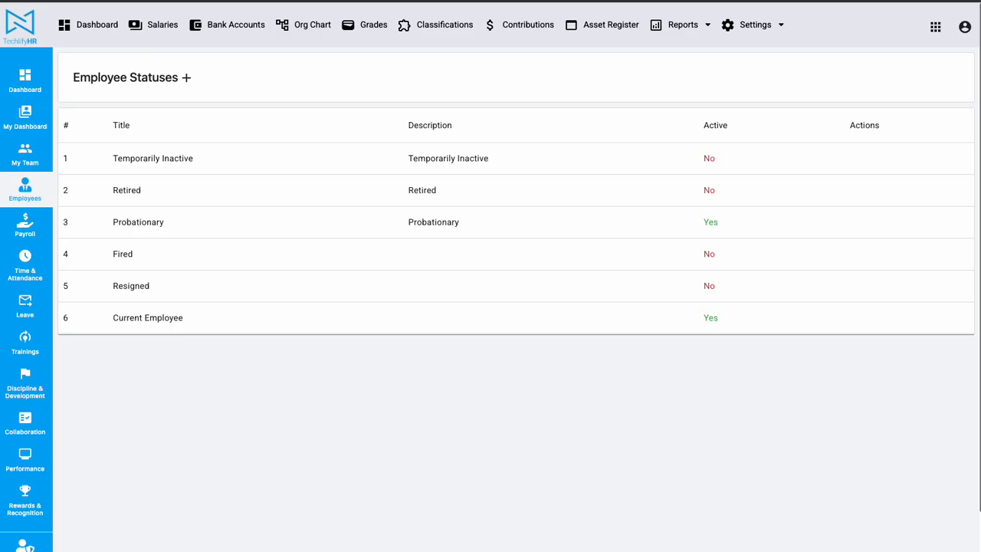
Reload the page, return to the employee list and check the default selection in its status filter.
key(super+r)
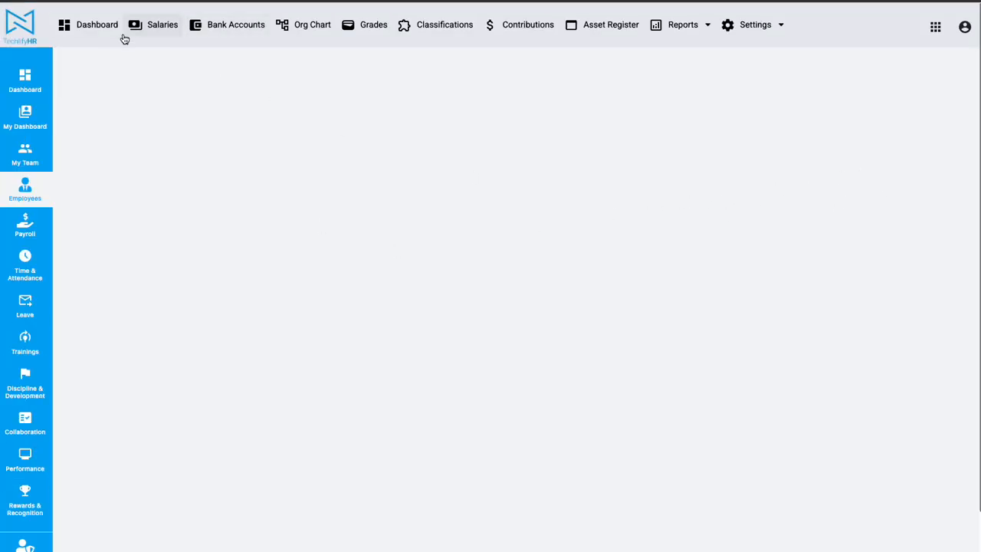
click(19, 149)
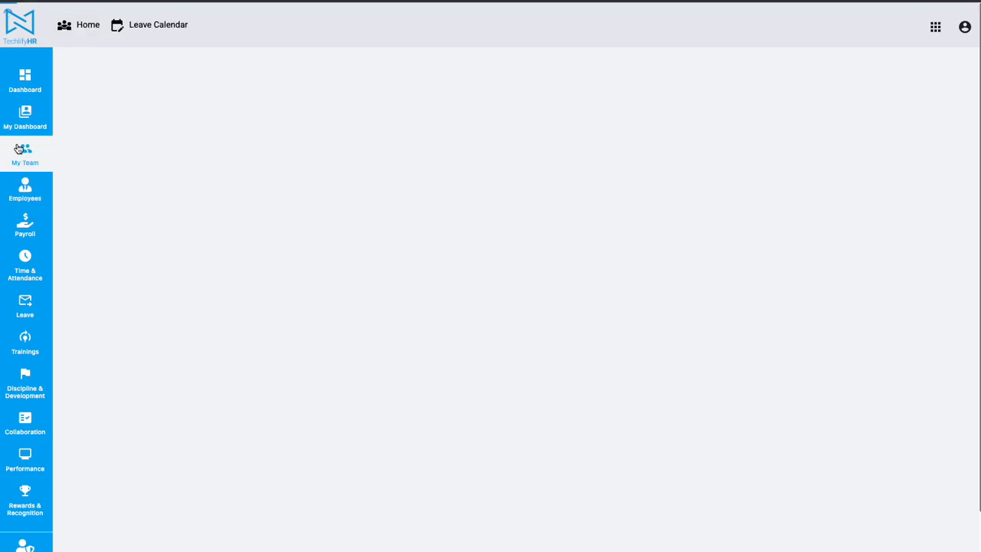
click(25, 191)
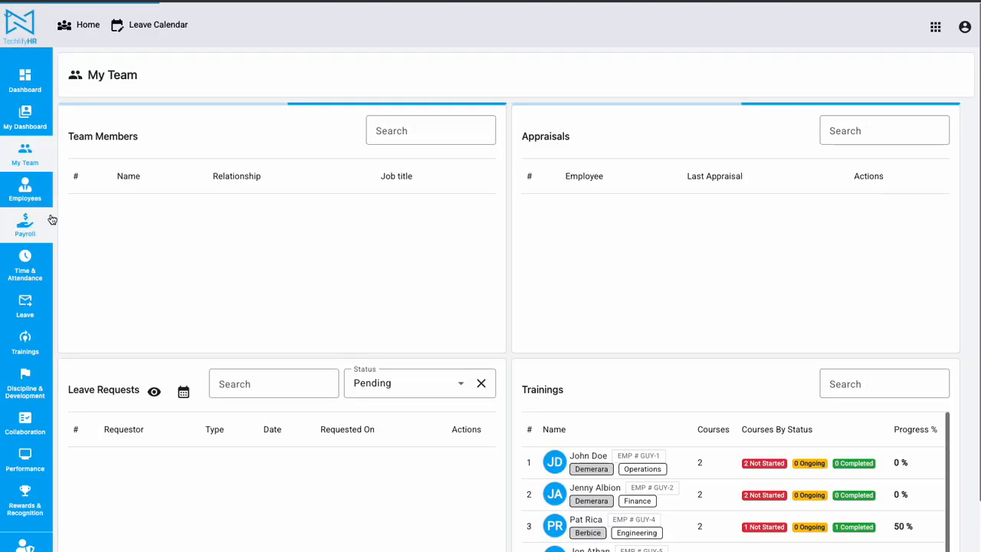
click(26, 190)
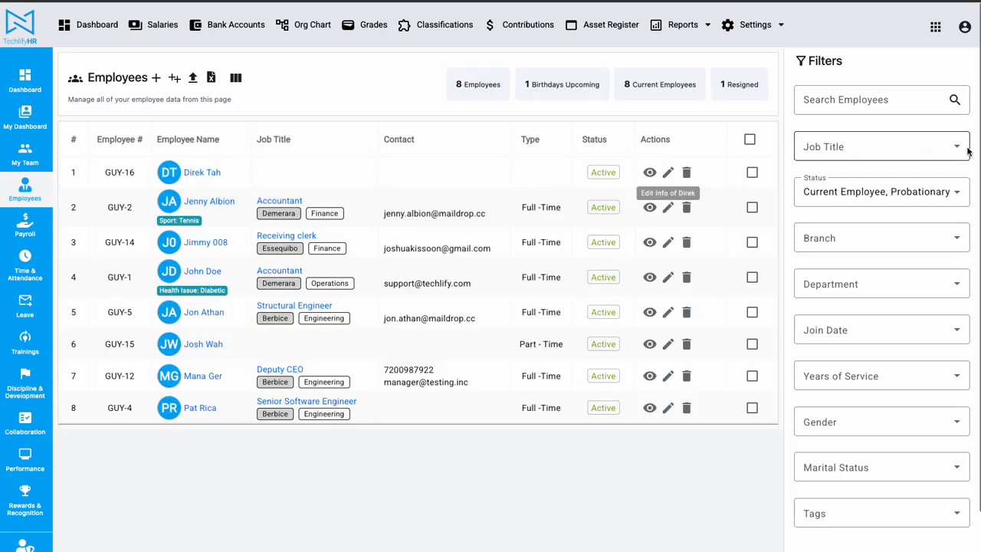
click(864, 198)
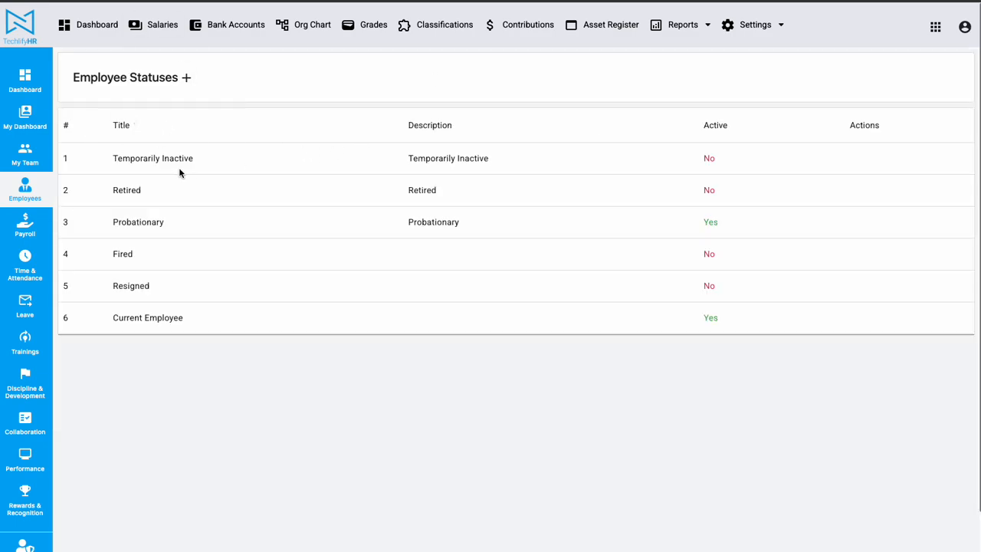
Examine the active values of the Probationary and Current Employee statuses in the Employee Statuses settings.
drag(701, 224, 777, 223)
drag(697, 316, 736, 322)
drag(699, 326, 726, 327)
drag(695, 222, 764, 223)
Create an active employee status titled "Awaiting Work Permit" with the description "This employee is in Guyana temporarily until he/she receives their work permit".
click(186, 77)
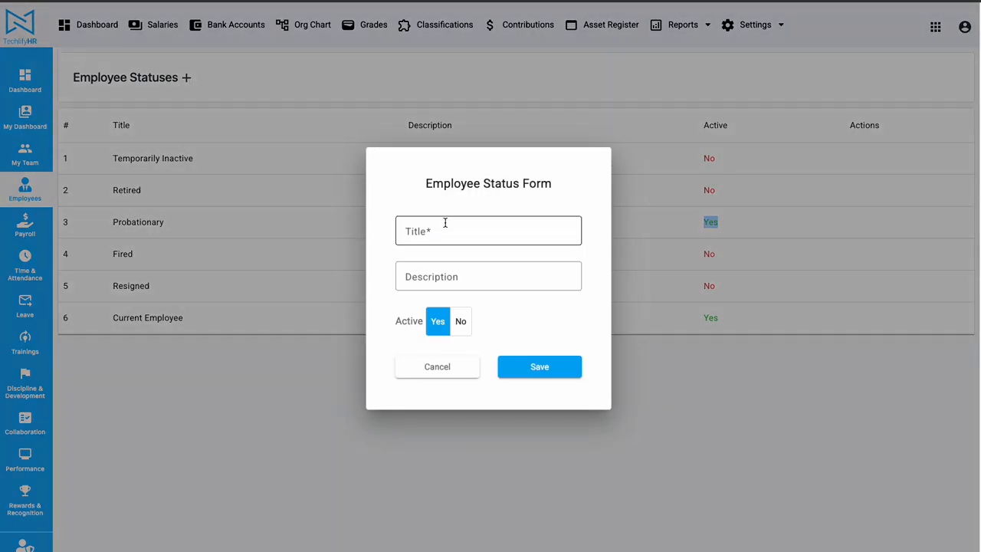
click(444, 229)
text(Awaiting W)
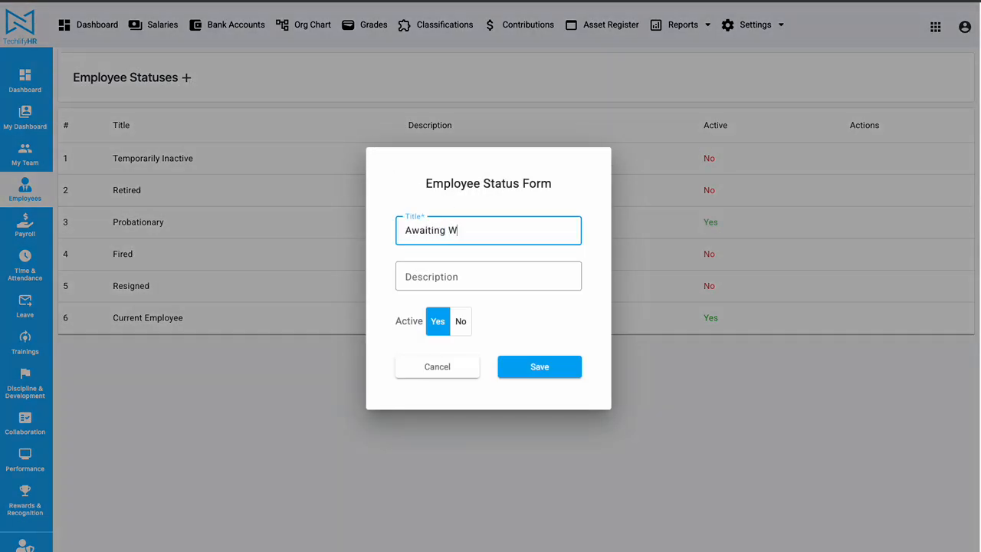
text(ork Permit)
click(433, 275)
text(This employee is in Guya)
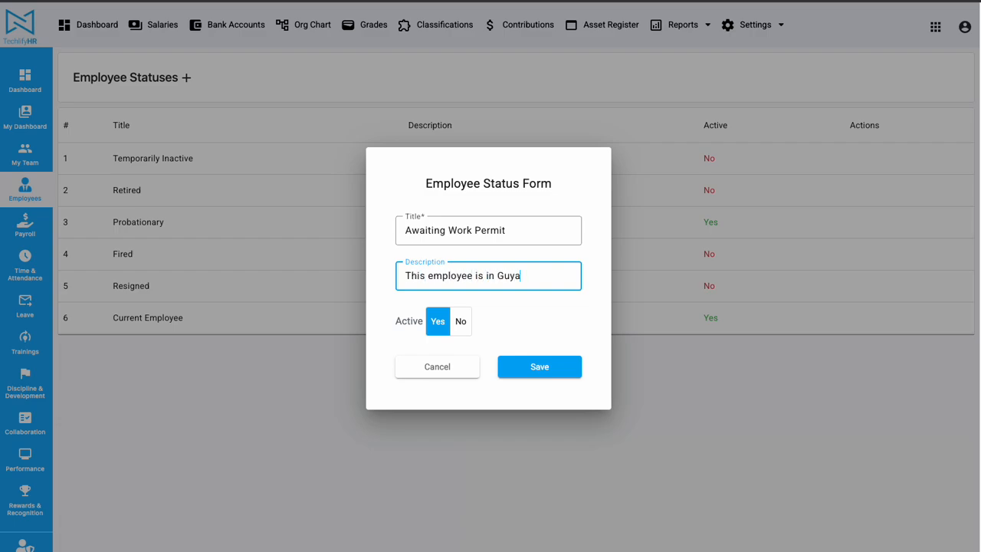
text(na temporaril)
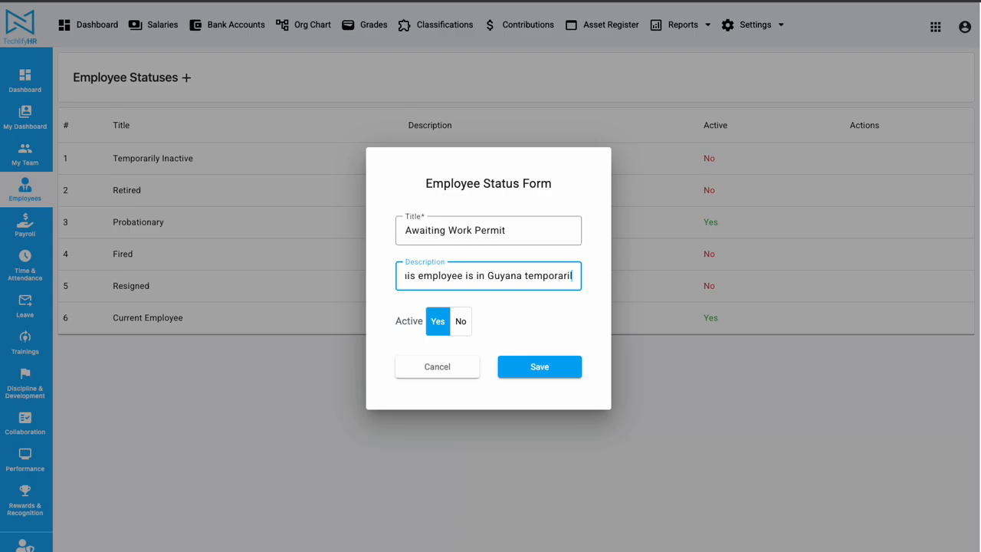
text(y until he/)
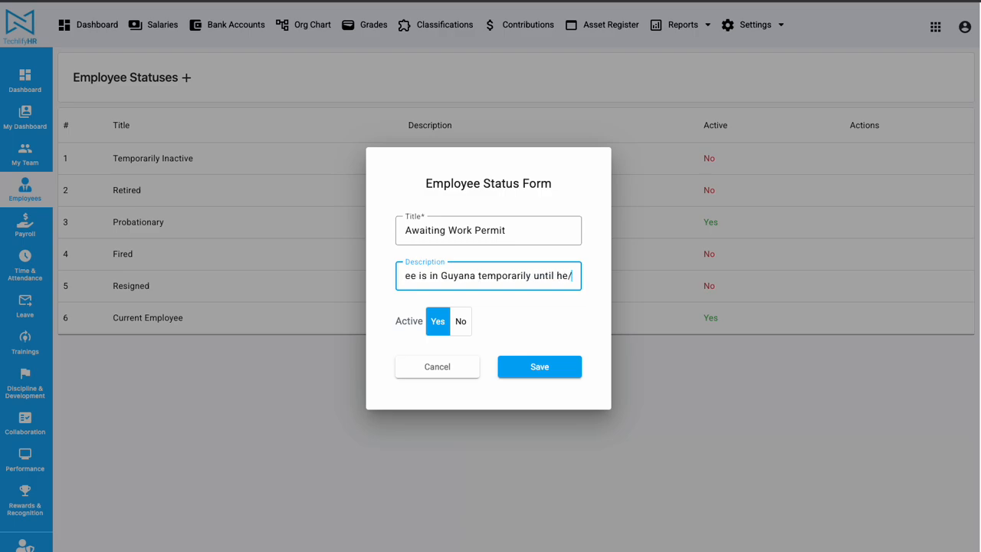
text(she receive)
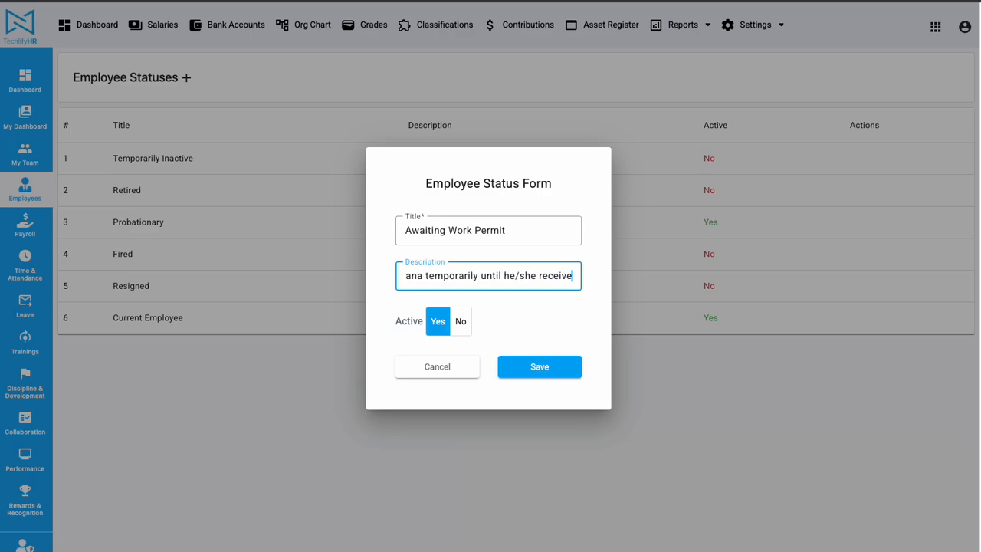
text(s their work permit)
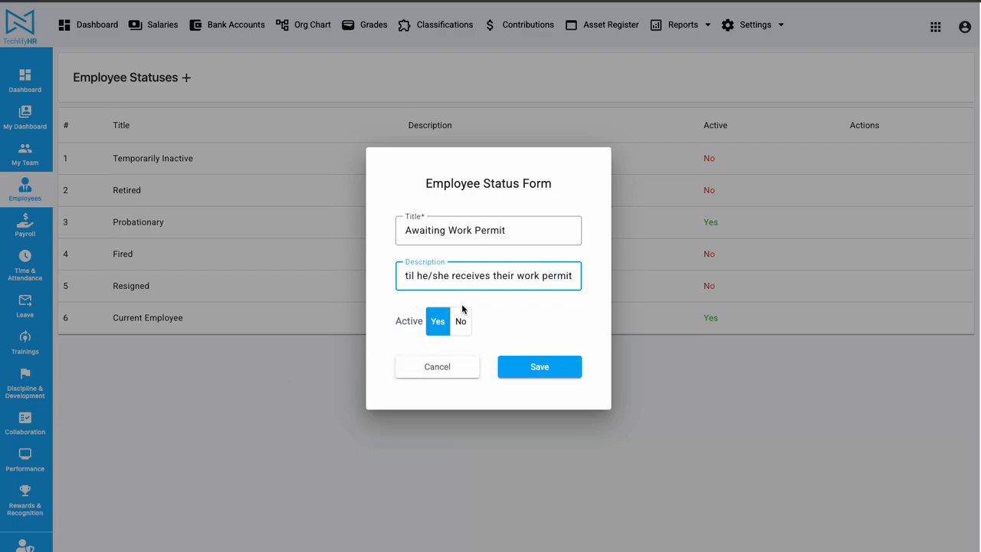
click(544, 371)
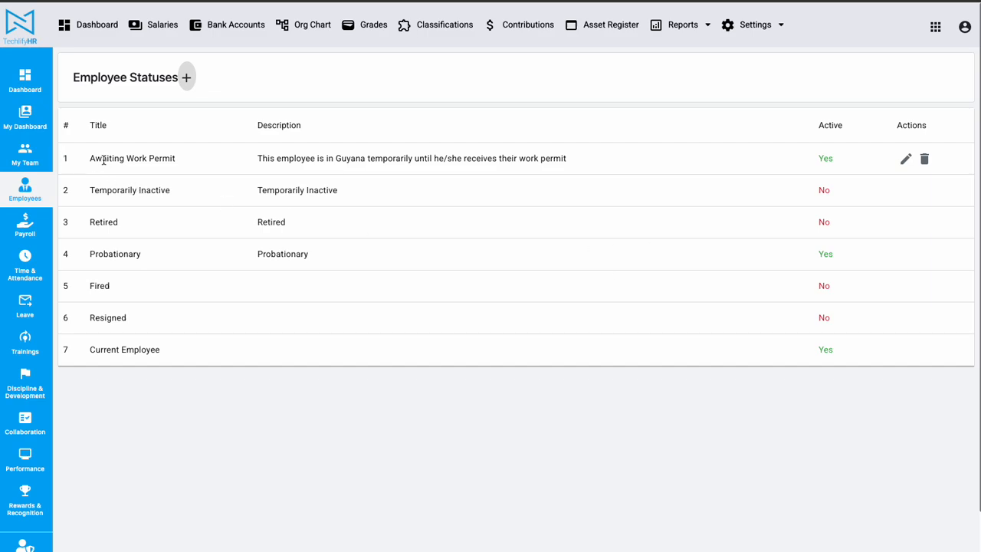
drag(91, 159, 866, 165)
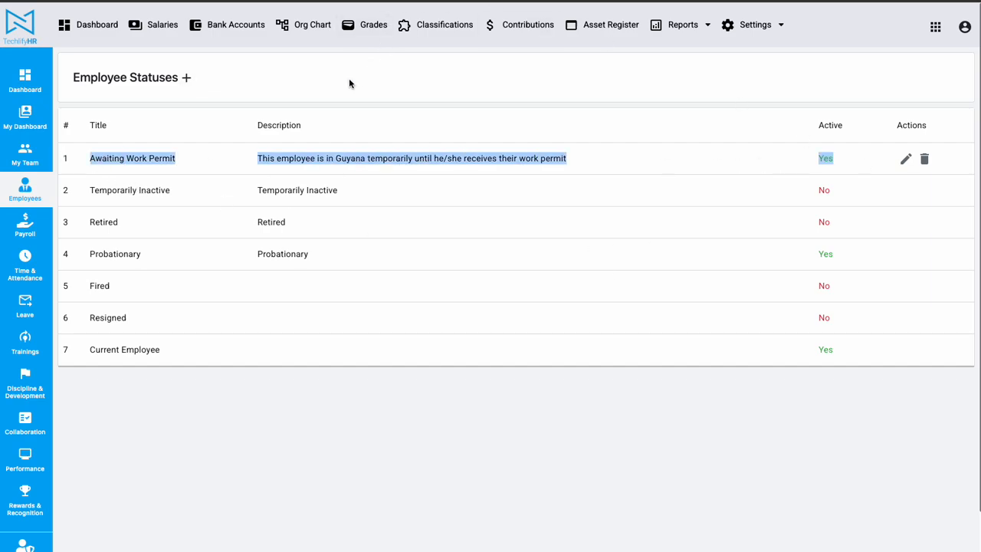
Open the part-time employee's profile from the employee list and display the statuses available for that employee.
click(51, 193)
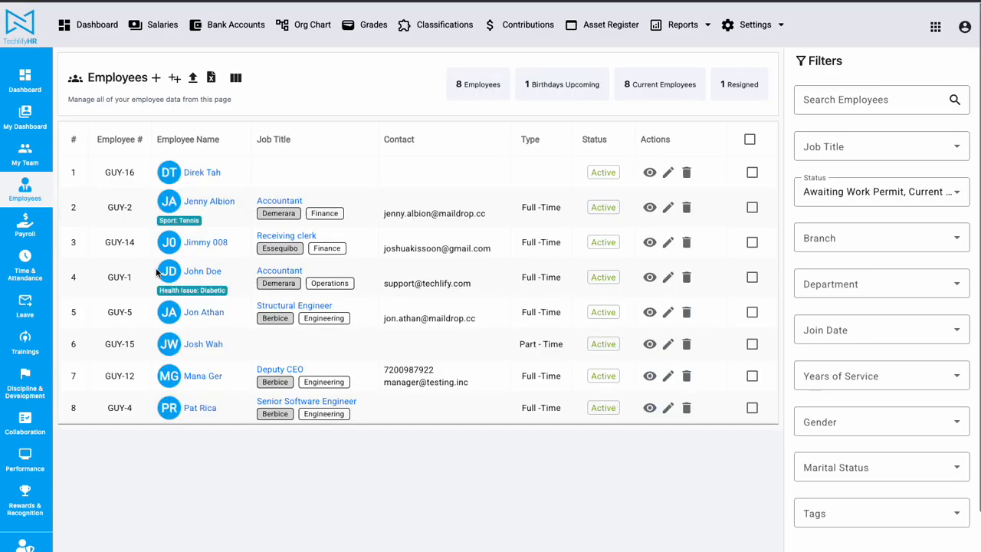
click(203, 348)
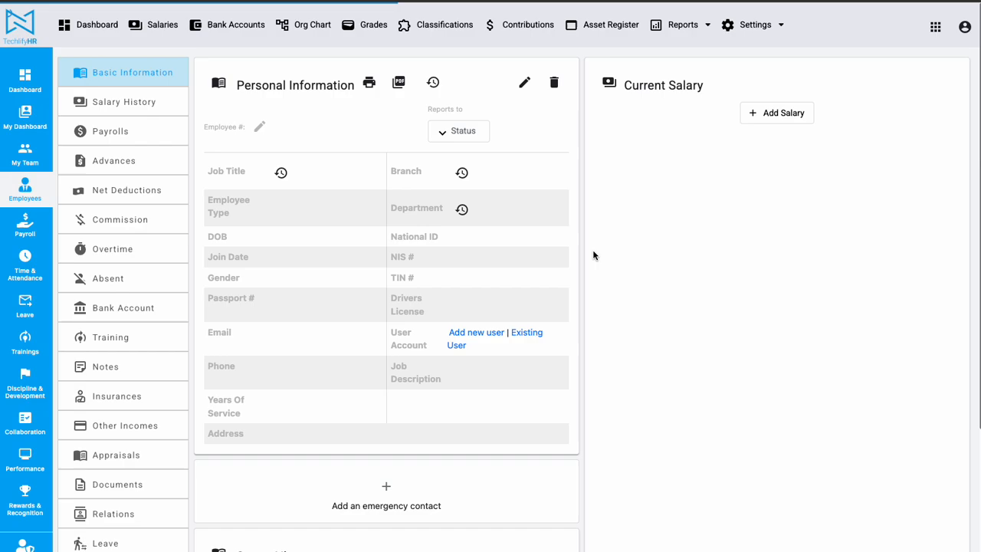
click(445, 138)
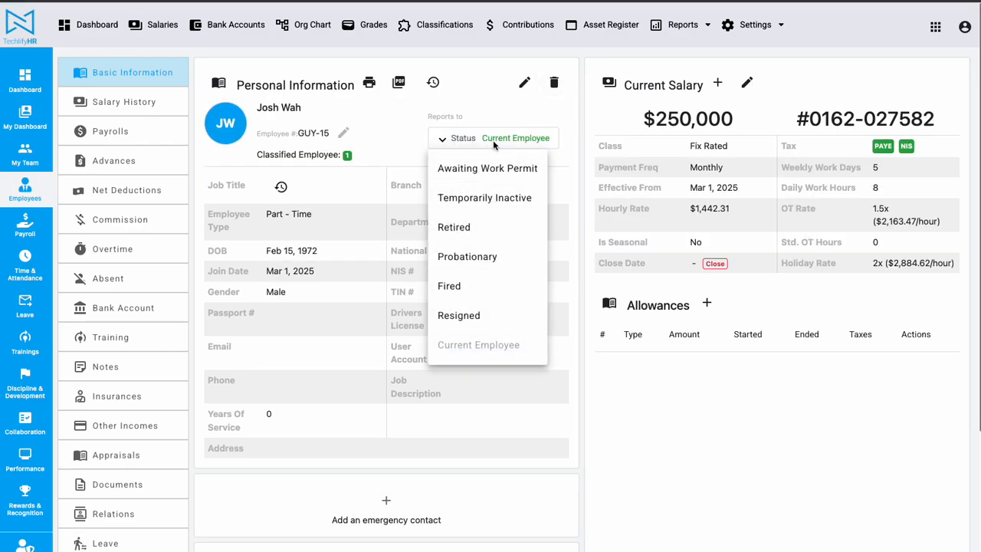
click(482, 102)
click(468, 138)
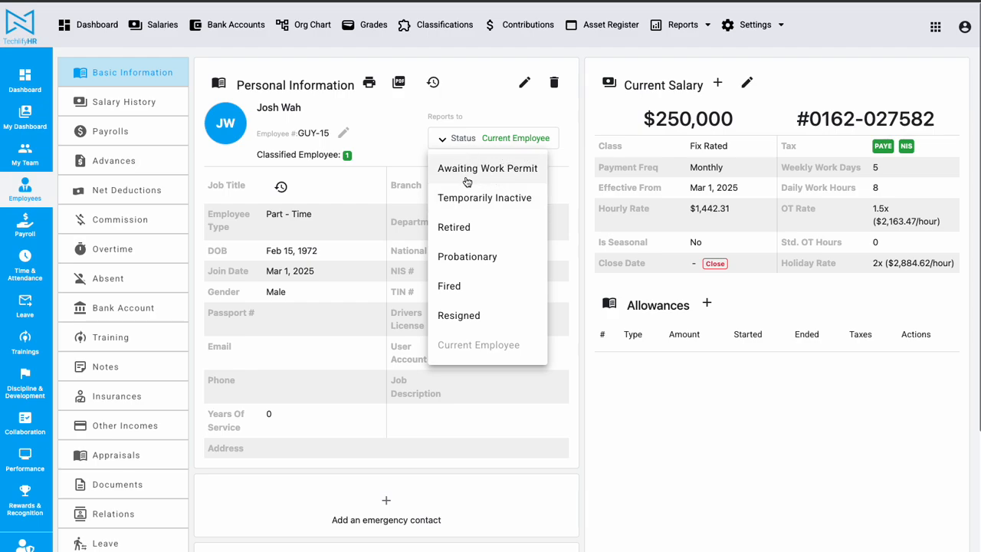
Change the part-time employee's status to Awaiting Work Permit, dated 3/3/2025, and save it.
click(479, 171)
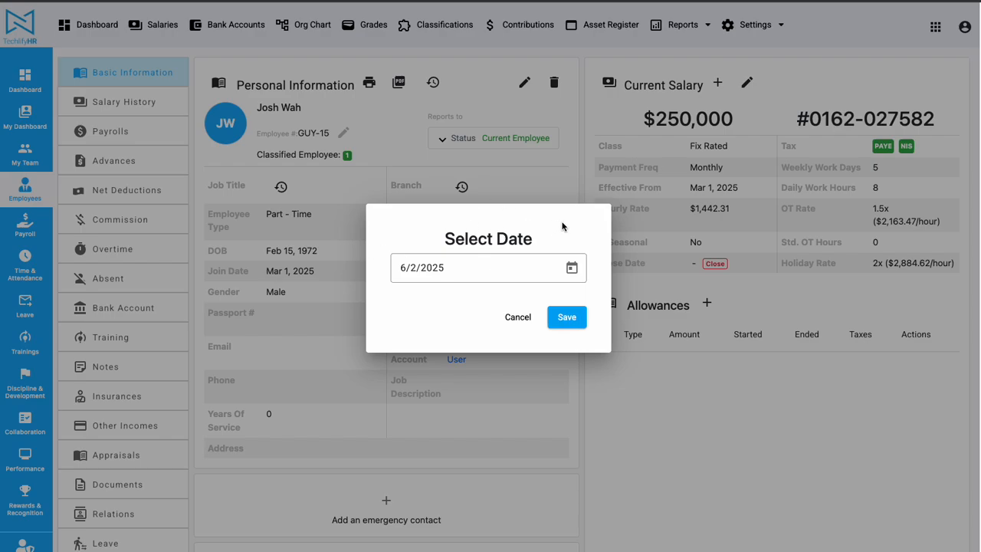
click(571, 268)
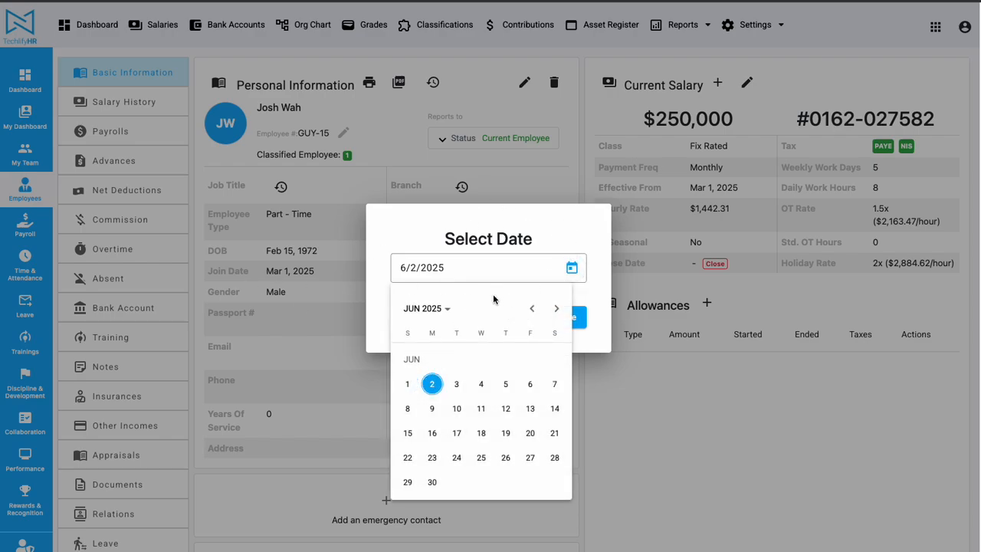
click(529, 308)
click(529, 307)
click(529, 307)
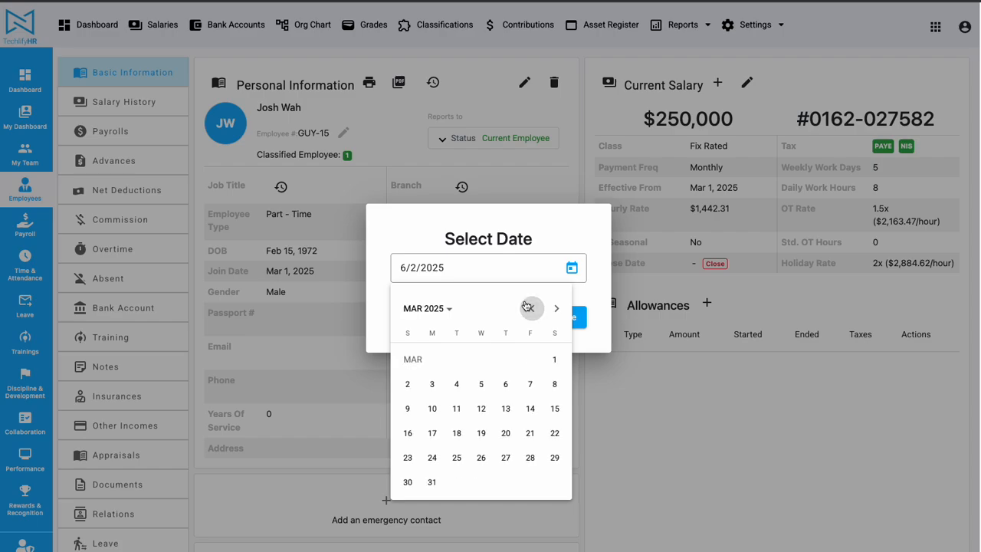
click(431, 384)
click(566, 317)
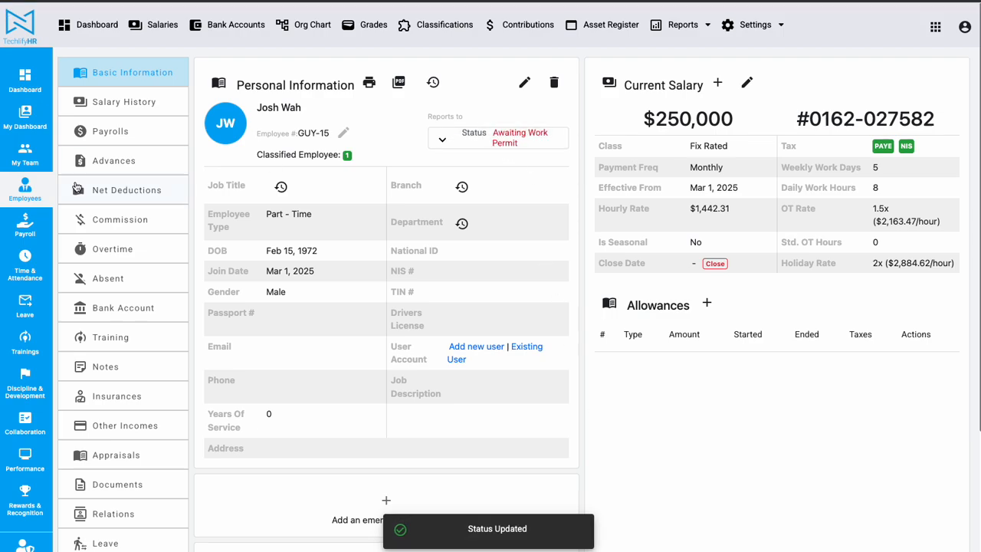
Return to the employee list and open the Employee Statuses settings.
click(25, 190)
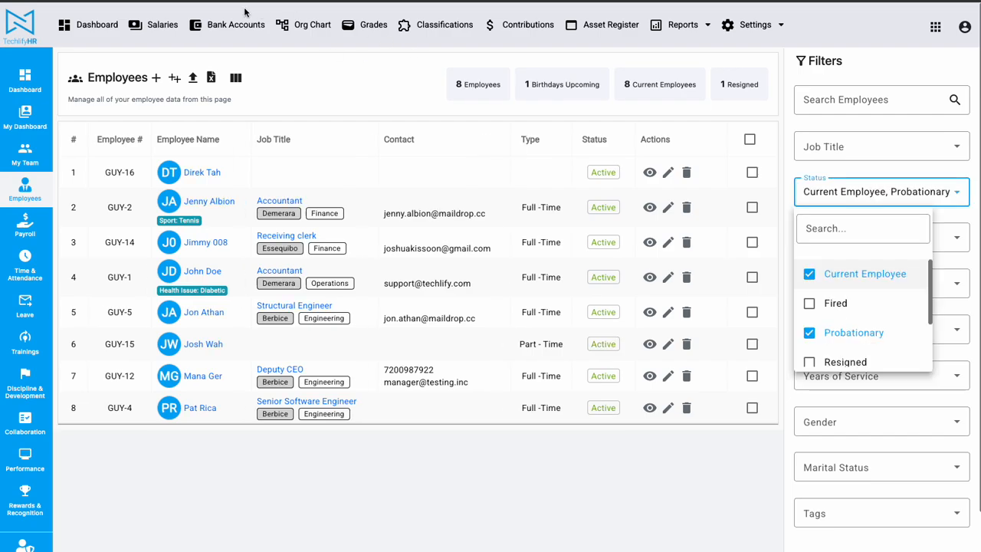
click(743, 27)
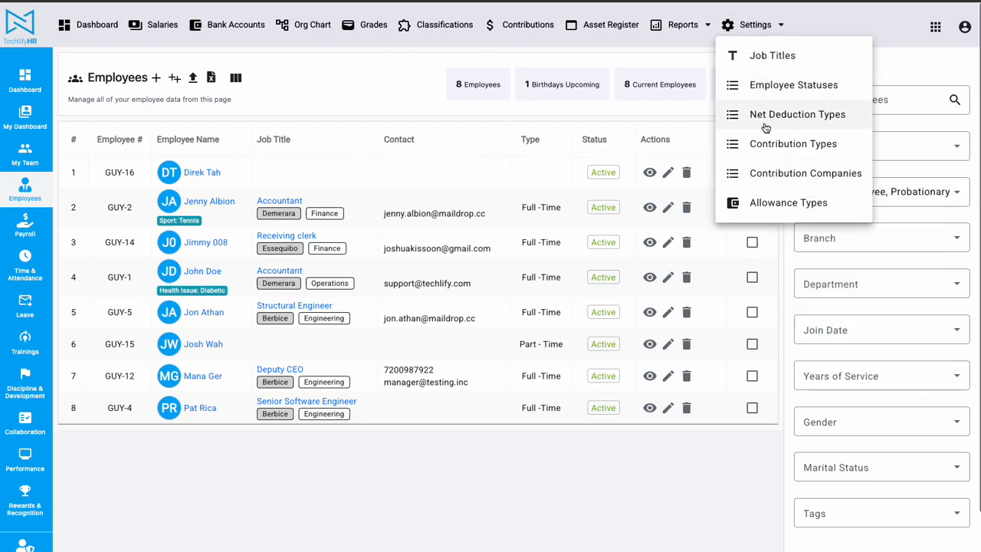
click(795, 83)
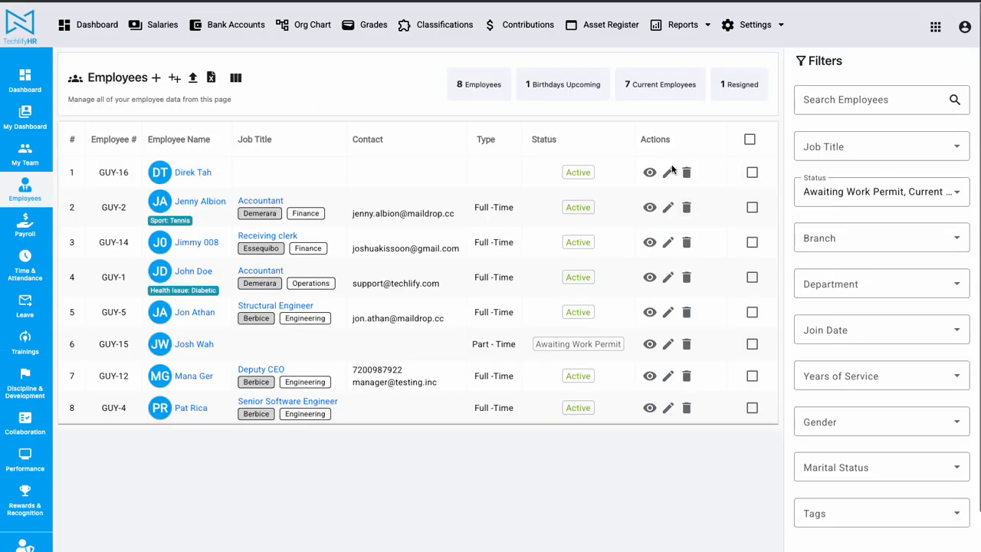
Examine the default selection of the employee list's status filter and the status listed for the part-time employee.
click(877, 200)
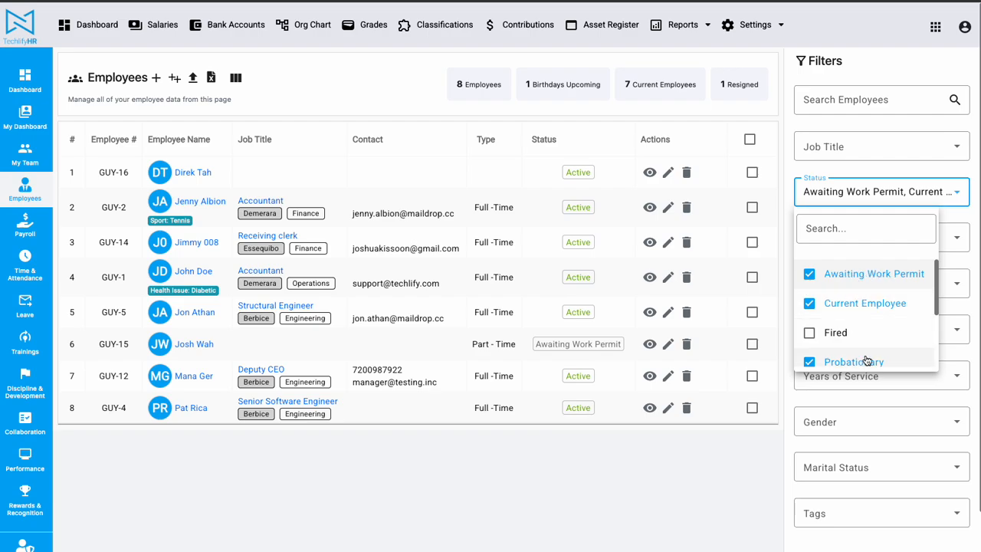
scroll(862, 362, down, 1)
scroll(858, 276, up, 1)
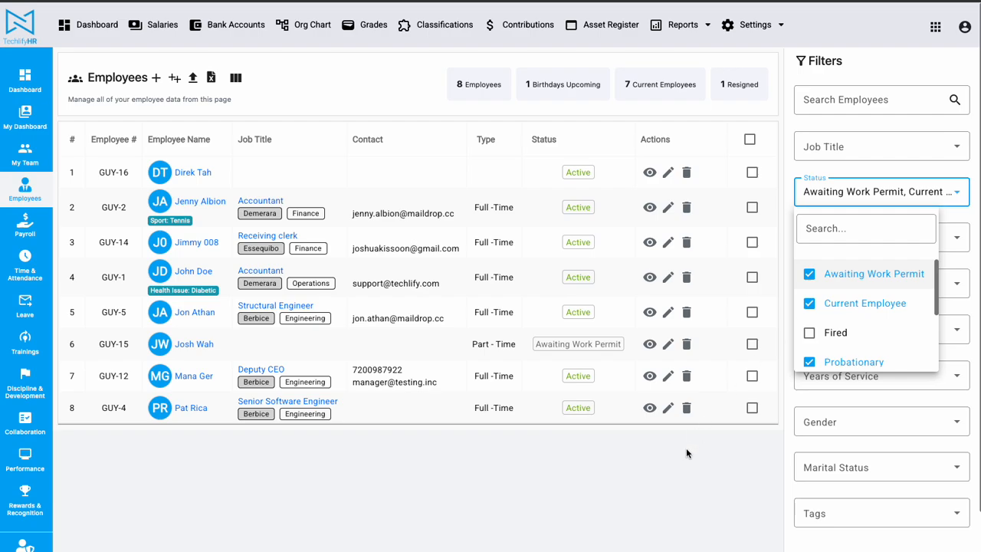
click(518, 528)
drag(213, 345, 170, 345)
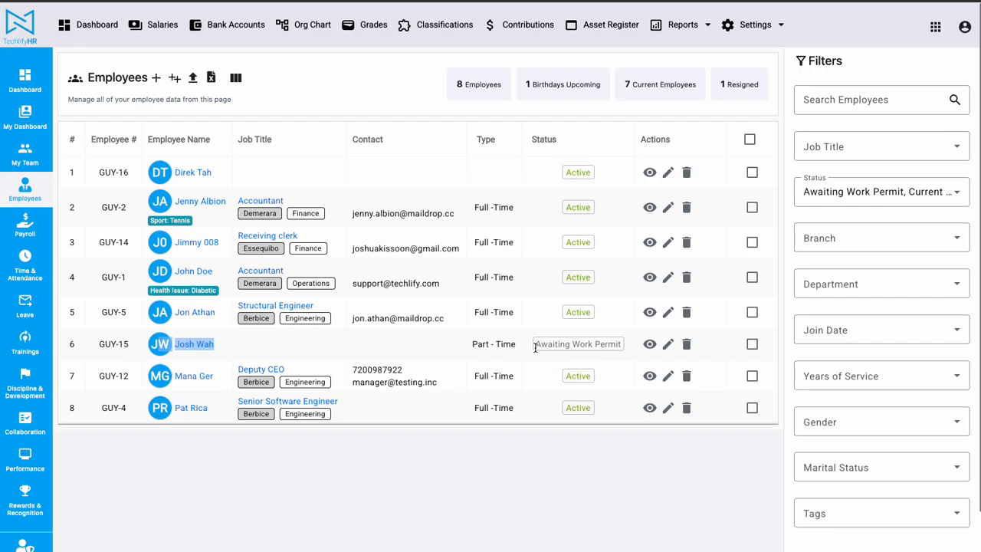
drag(535, 347, 622, 345)
click(613, 489)
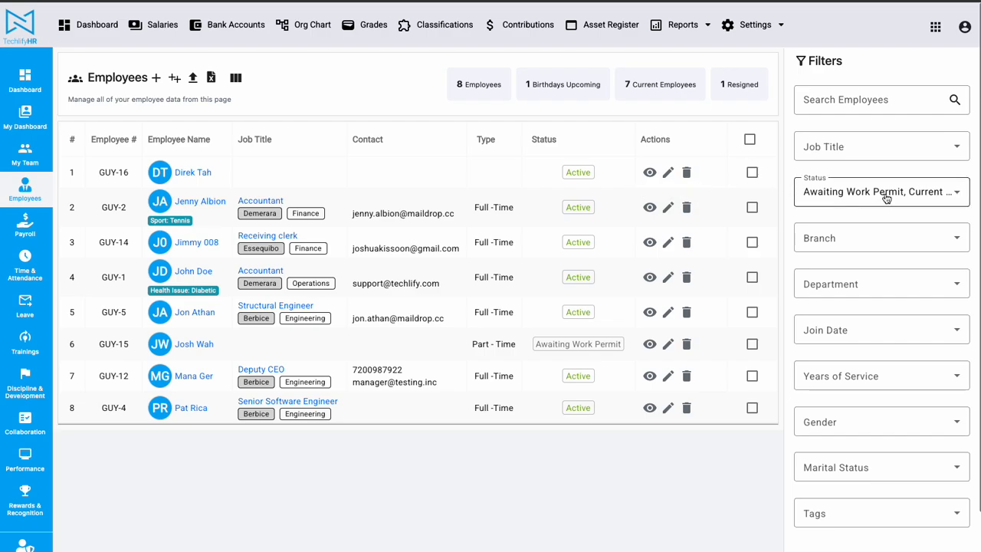
Filter the employee list to the Awaiting Work Permit status only, excluding Current Employee and Probationary.
click(887, 197)
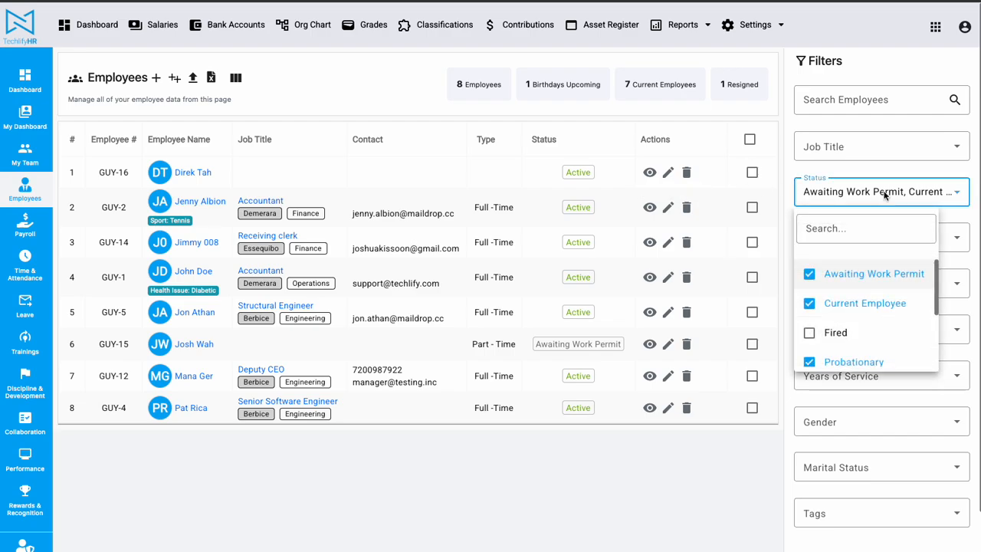
click(843, 303)
click(853, 308)
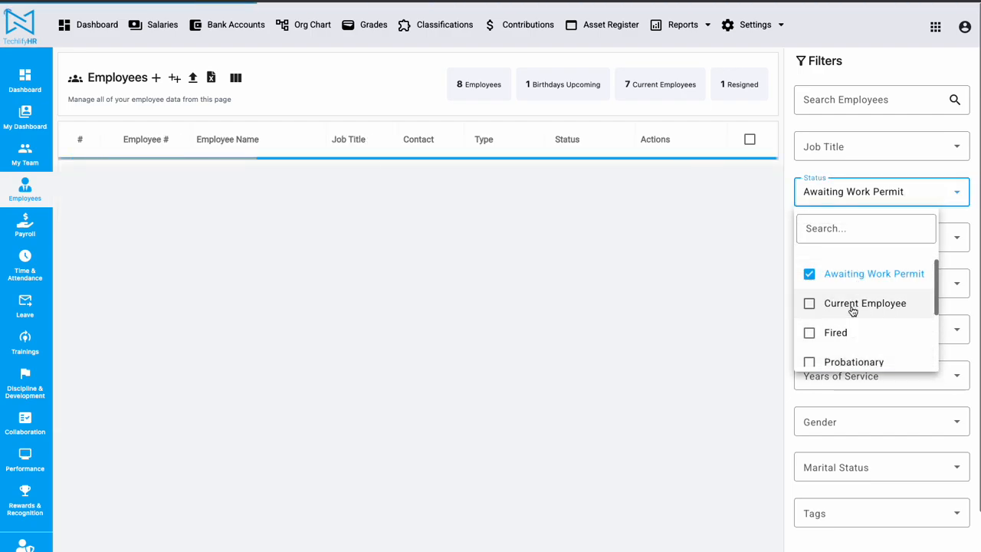
click(535, 368)
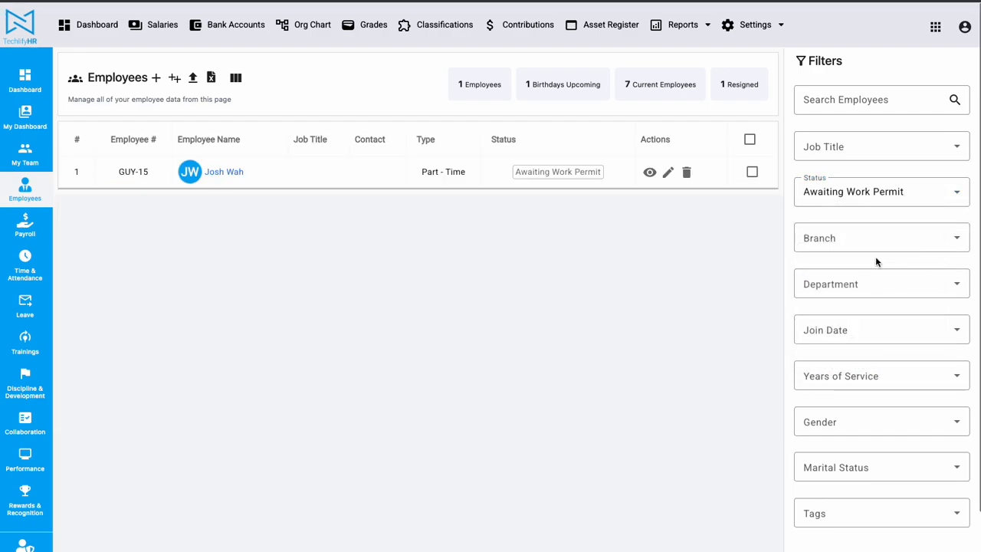
click(859, 191)
click(609, 302)
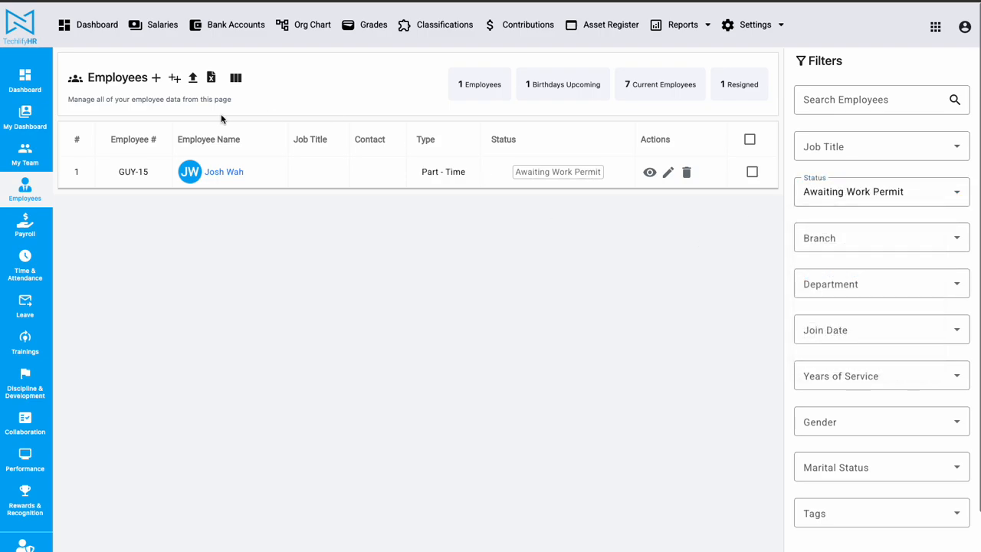